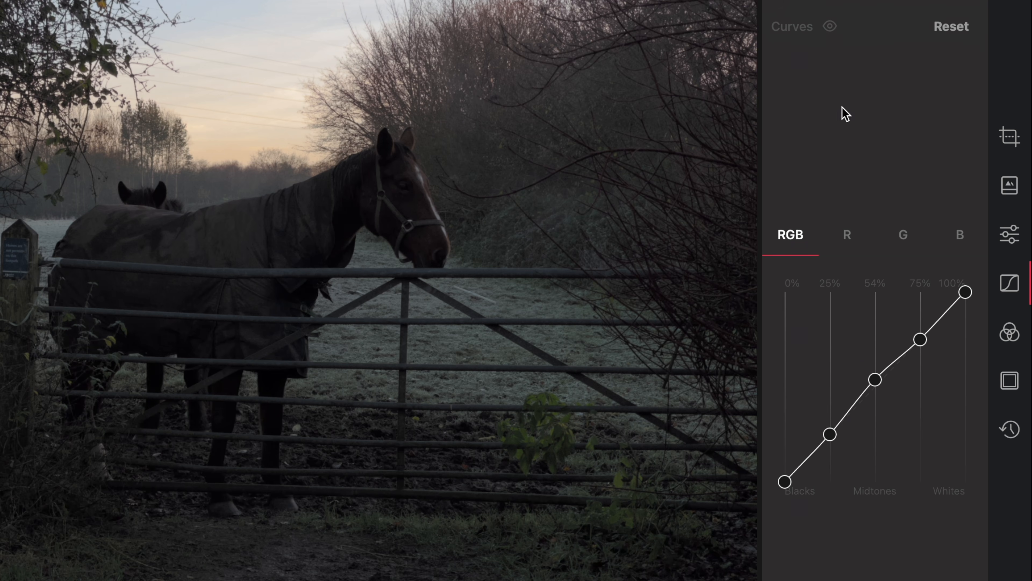
Raise the blacks end of the RGB curve to 7% and lower its shadows point to 20%.
{"action": "left_click", "coordinate": [831, 26]}
{"action": "left_click_drag", "start_coordinate": [785, 482], "coordinate": [772, 427]}
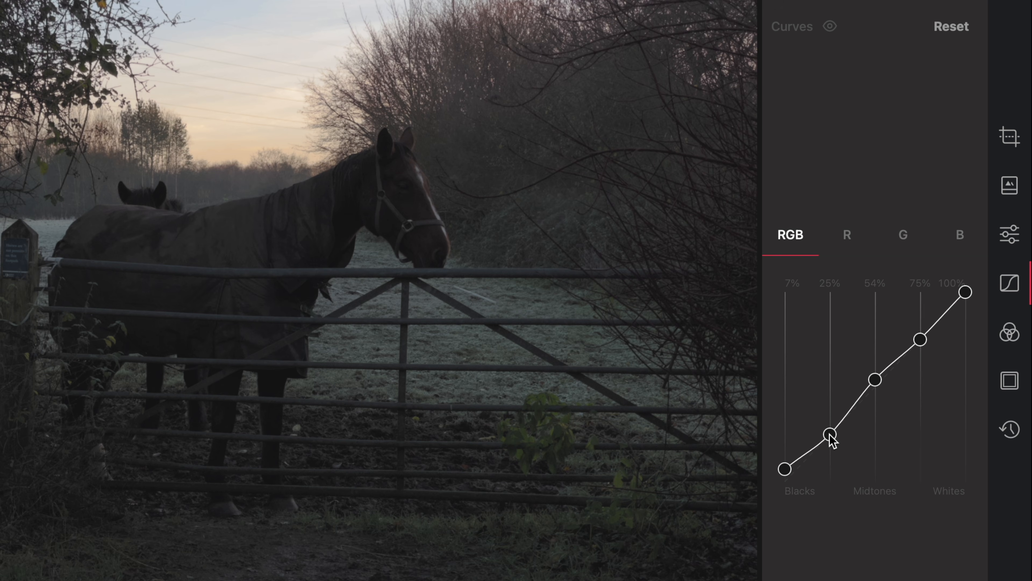
{"action": "left_click_drag", "start_coordinate": [830, 434], "coordinate": [830, 474]}
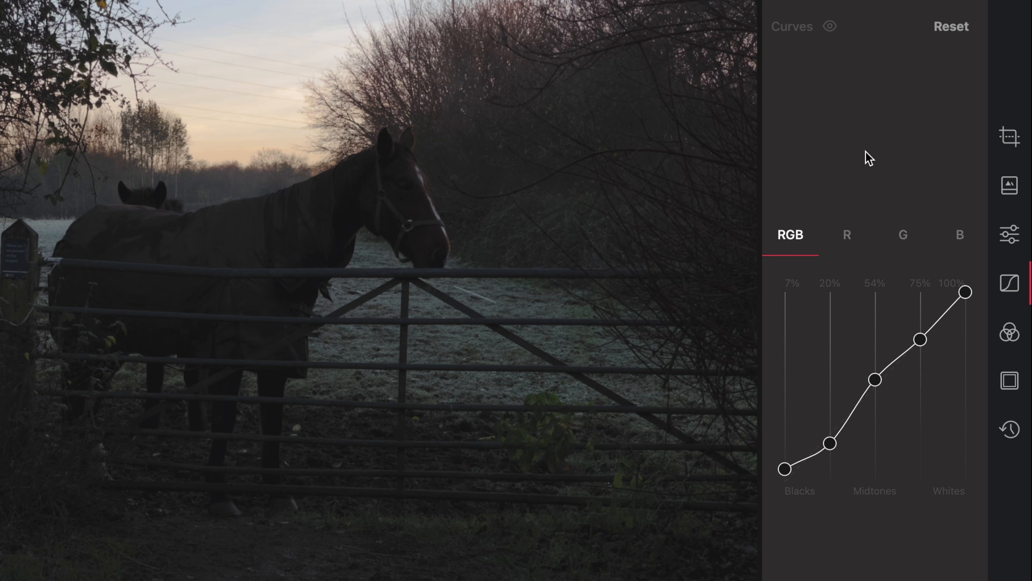
{"action": "left_click", "coordinate": [831, 26]}
{"action": "left_click", "coordinate": [831, 25]}
Examine the shadow detail in the horse's rug and the bare branches against the sky at close range.
{"action": "double_click", "coordinate": [267, 249]}
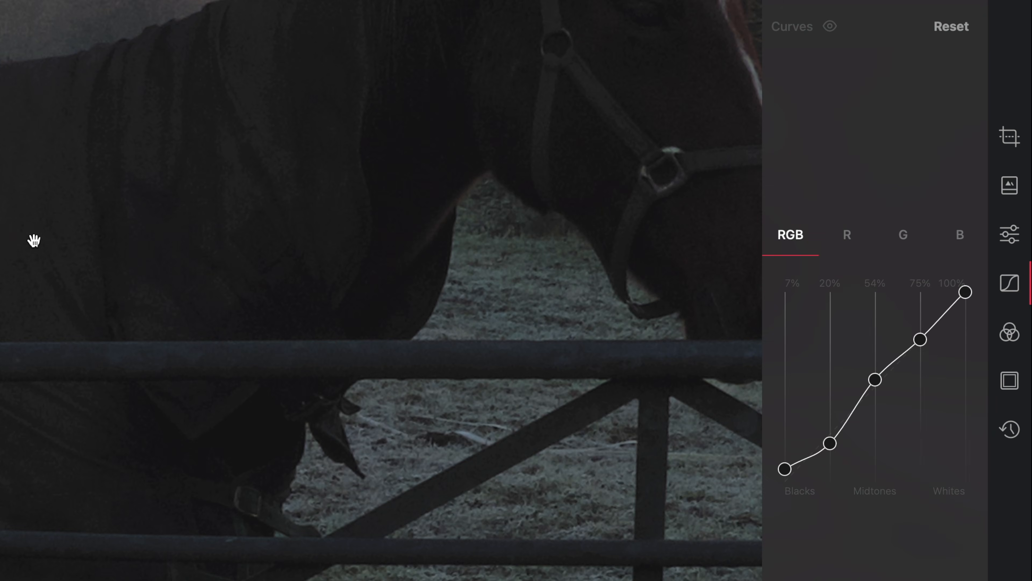
{"action": "left_click_drag", "start_coordinate": [34, 241], "coordinate": [422, 243]}
{"action": "left_click_drag", "start_coordinate": [109, 230], "coordinate": [386, 233]}
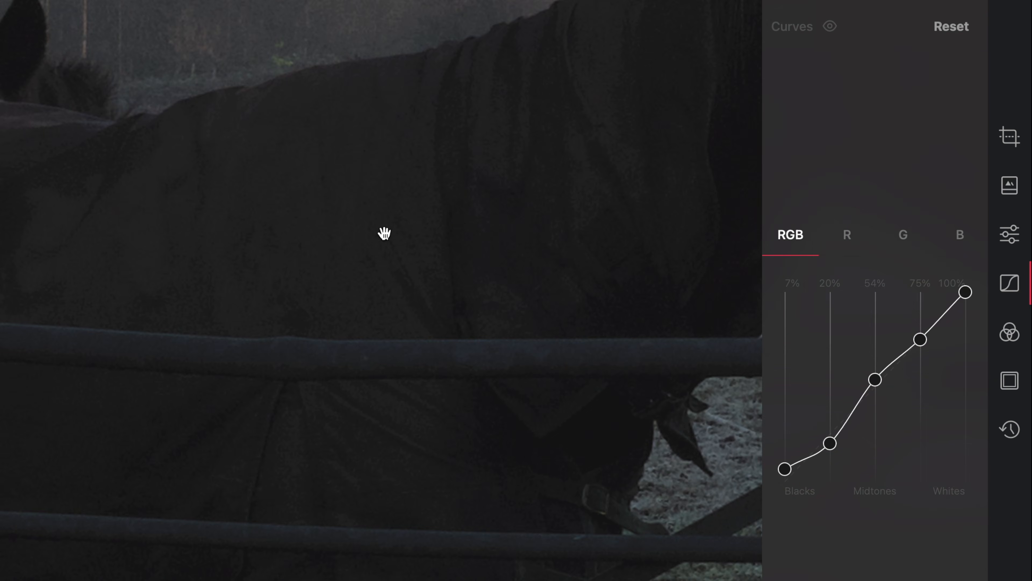
{"action": "left_click_drag", "start_coordinate": [94, 246], "coordinate": [373, 249]}
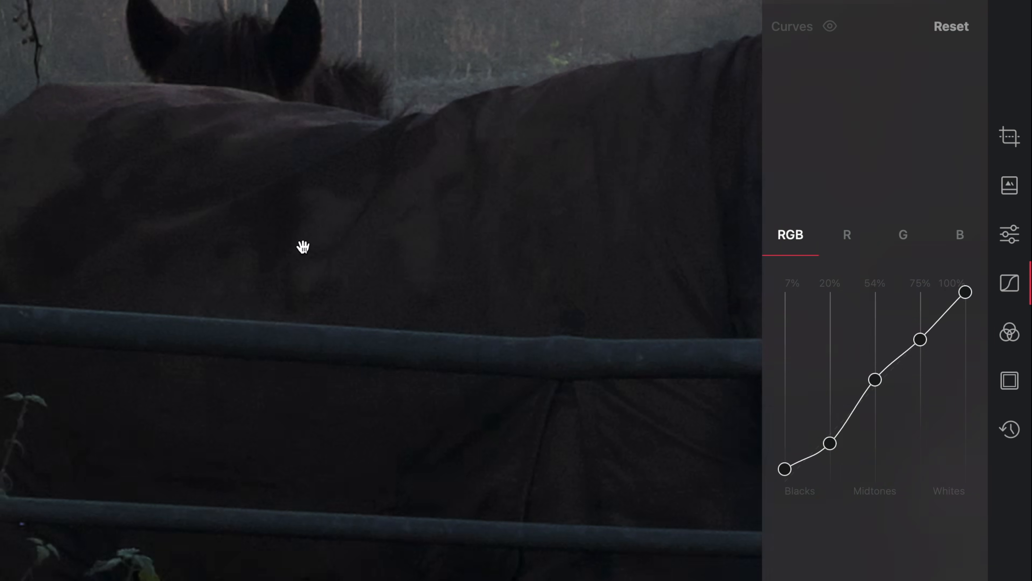
{"action": "left_click_drag", "start_coordinate": [516, 223], "coordinate": [249, 231]}
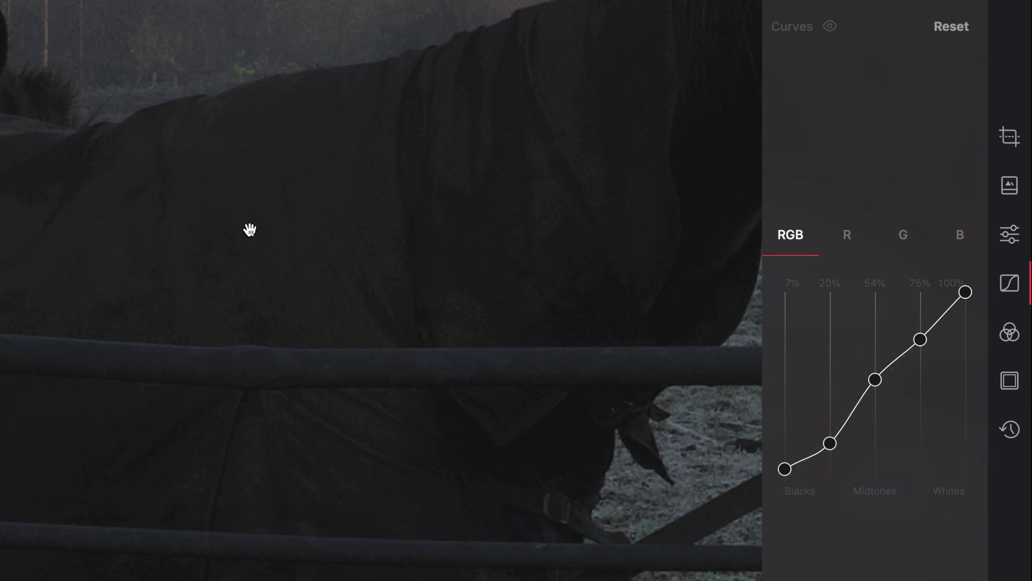
{"action": "double_click", "coordinate": [387, 236]}
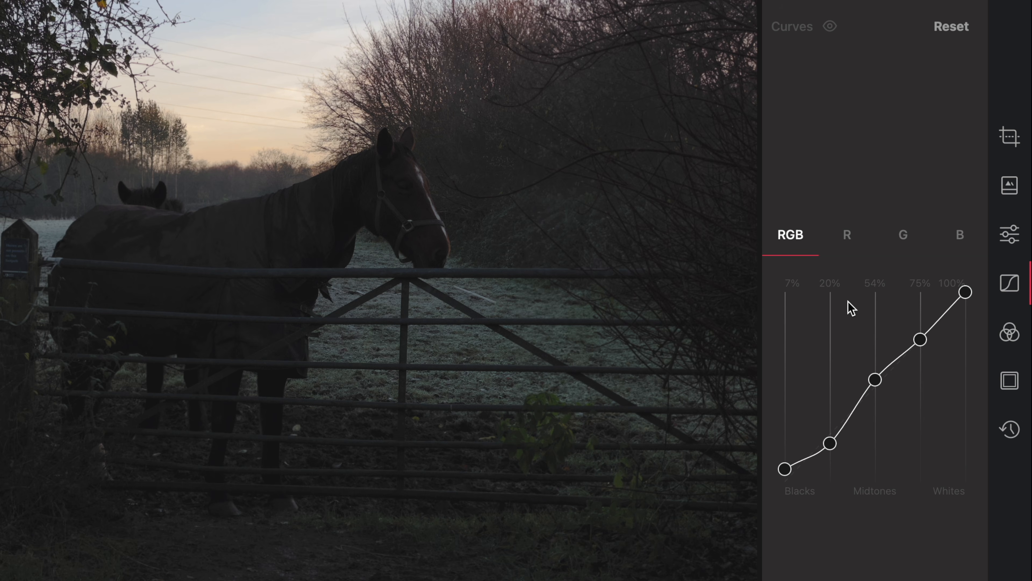
{"action": "double_click", "coordinate": [332, 88]}
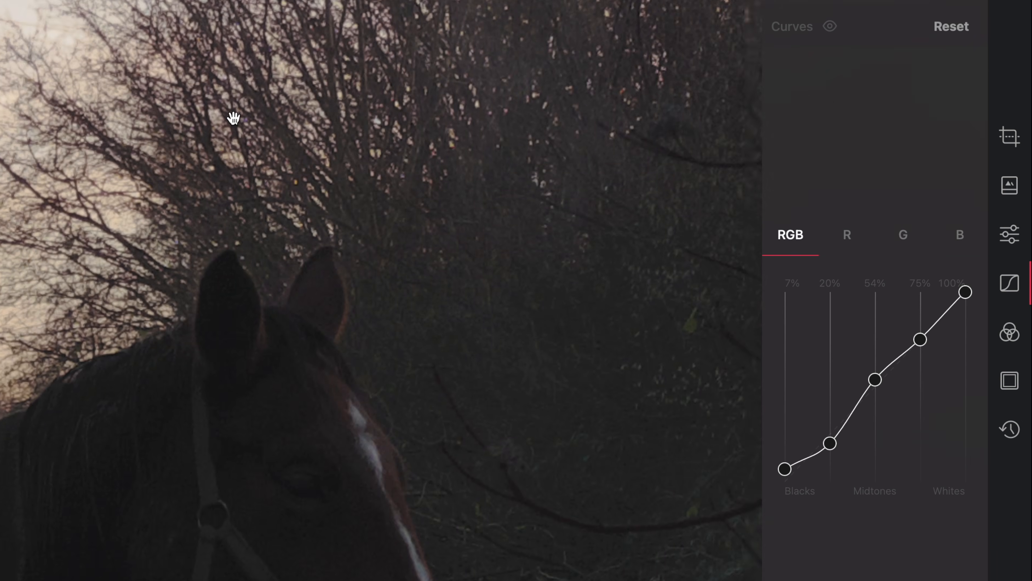
{"action": "left_click_drag", "start_coordinate": [230, 115], "coordinate": [463, 180]}
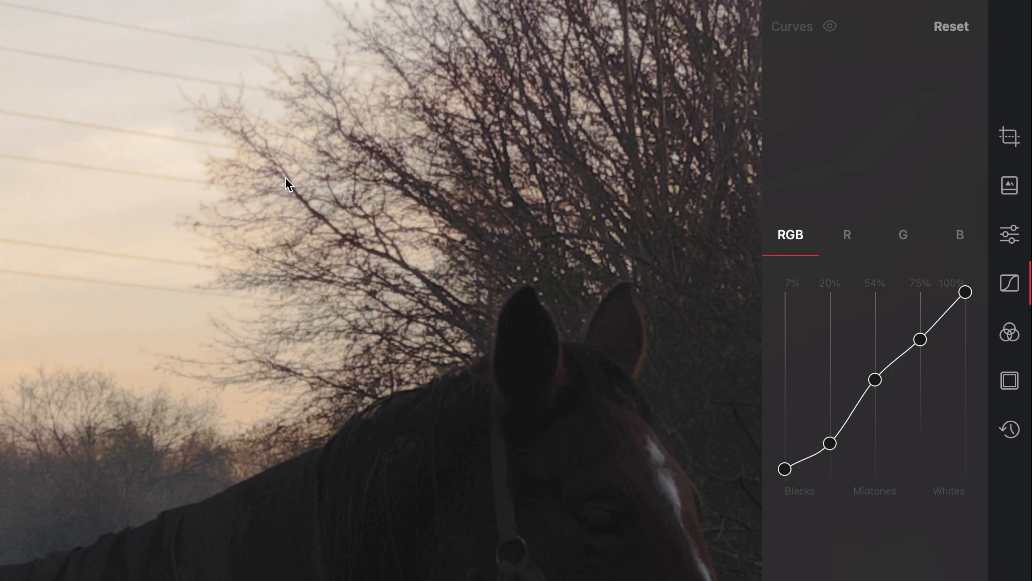
{"action": "double_click", "coordinate": [288, 185]}
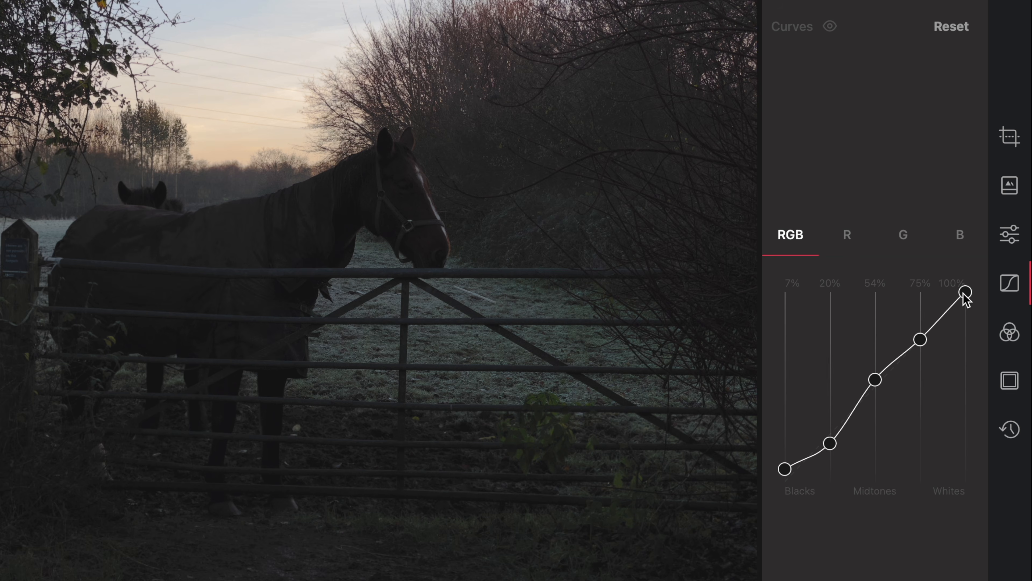
Lower the whites end of the RGB curve to 96%.
{"action": "left_click_drag", "start_coordinate": [964, 293], "coordinate": [991, 328]}
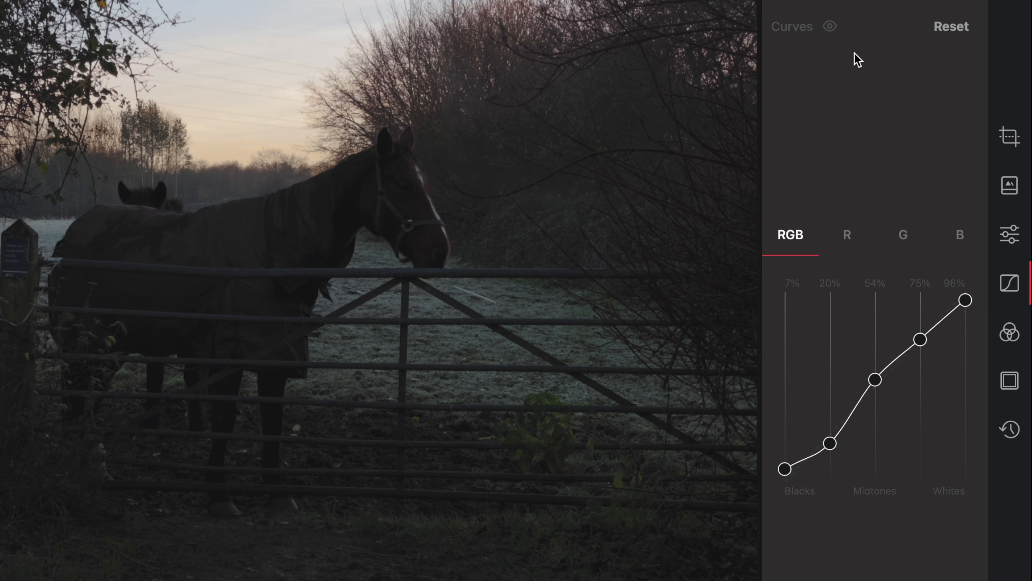
{"action": "left_click", "coordinate": [833, 26]}
Shift the hue of the photo's orange tones to -75 in the color adjustments.
{"action": "key", "text": "super+5"}
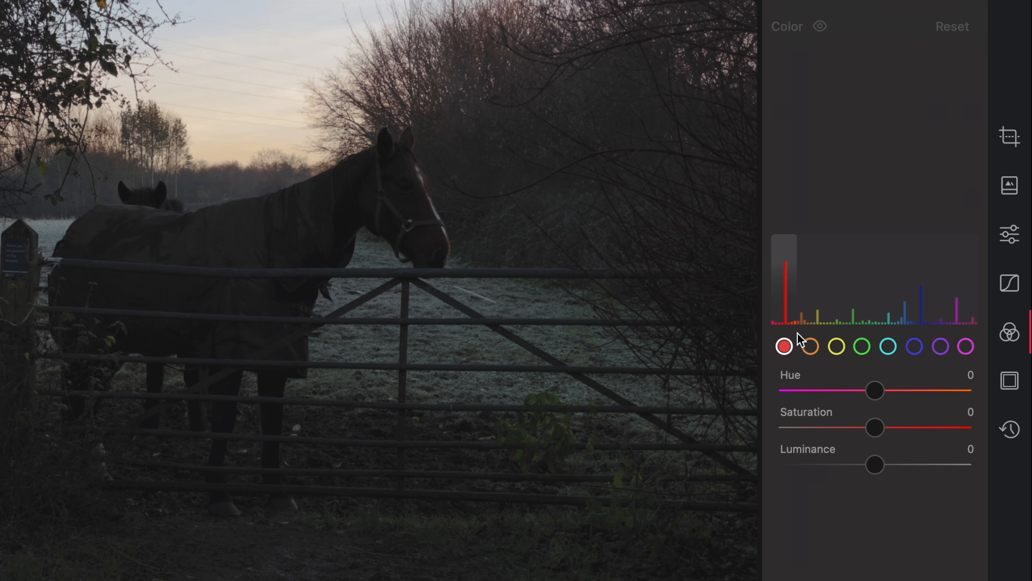
{"action": "left_click", "coordinate": [810, 346]}
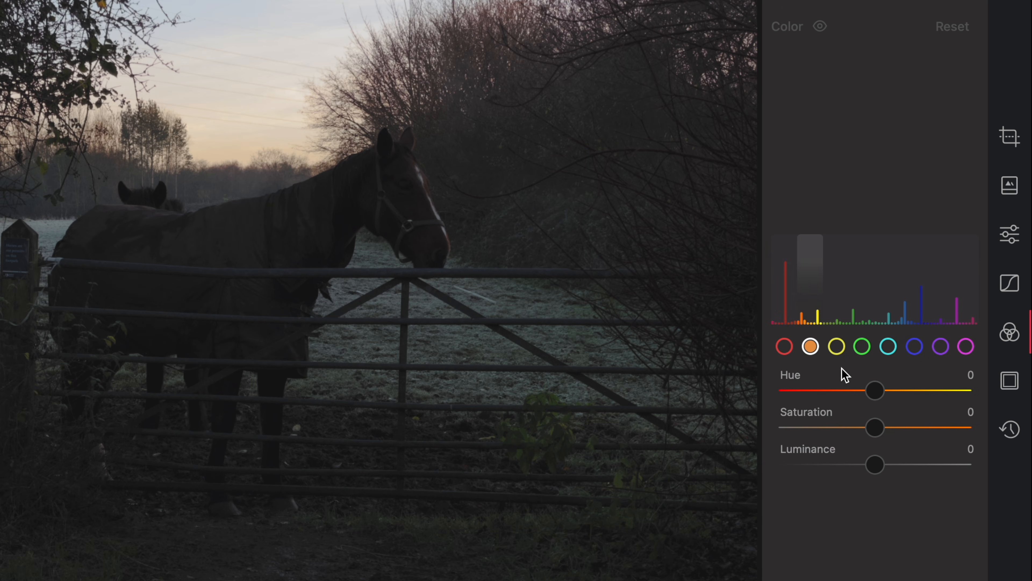
{"action": "left_click_drag", "start_coordinate": [875, 390], "coordinate": [985, 392]}
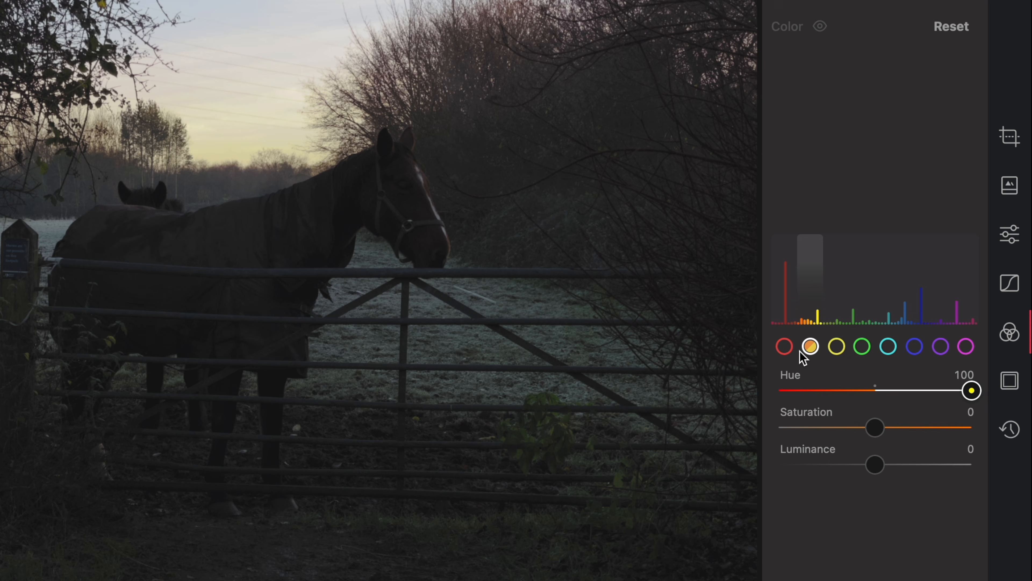
{"action": "left_click_drag", "start_coordinate": [970, 391], "coordinate": [794, 395]}
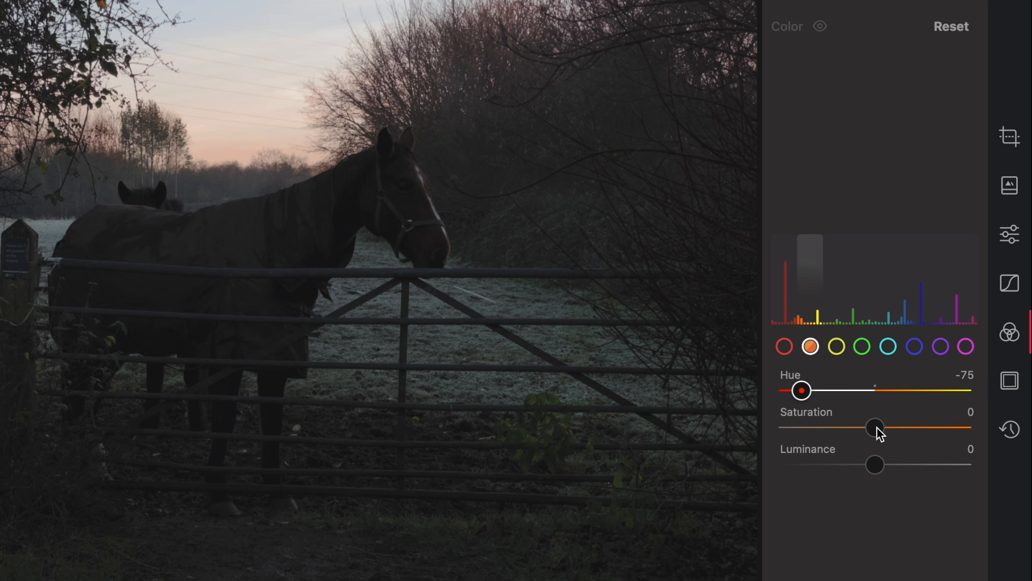
Set the orange saturation to 19 and the orange luminance to -18.
{"action": "left_click_drag", "start_coordinate": [894, 428], "coordinate": [908, 428]}
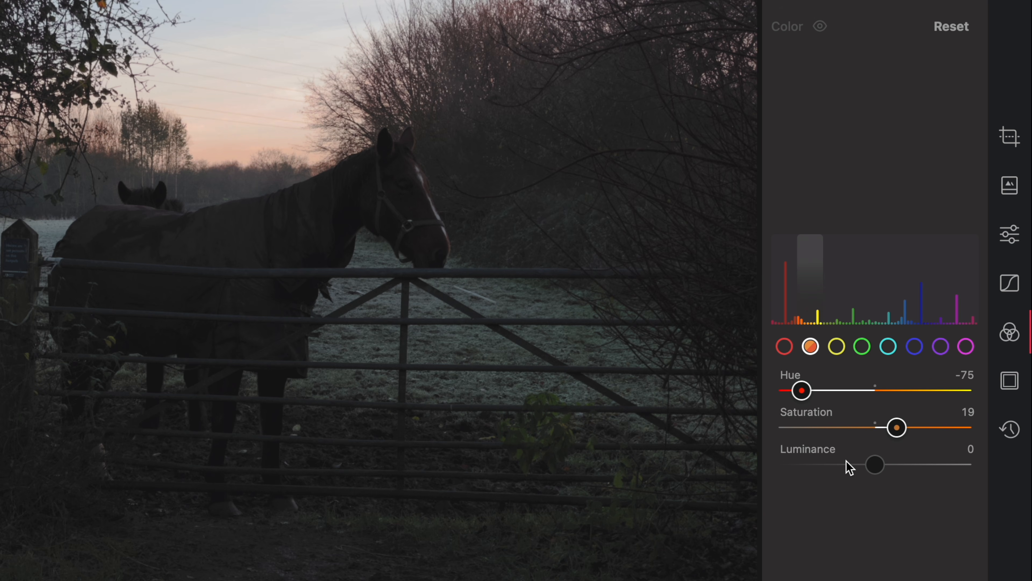
{"action": "left_click_drag", "start_coordinate": [853, 465], "coordinate": [724, 465]}
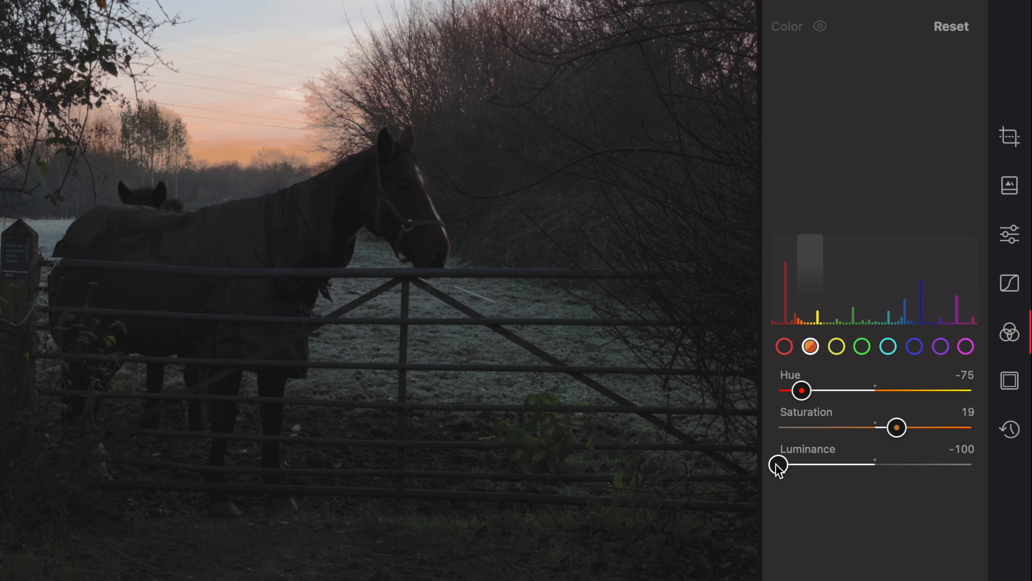
{"action": "left_click_drag", "start_coordinate": [779, 465], "coordinate": [861, 464]}
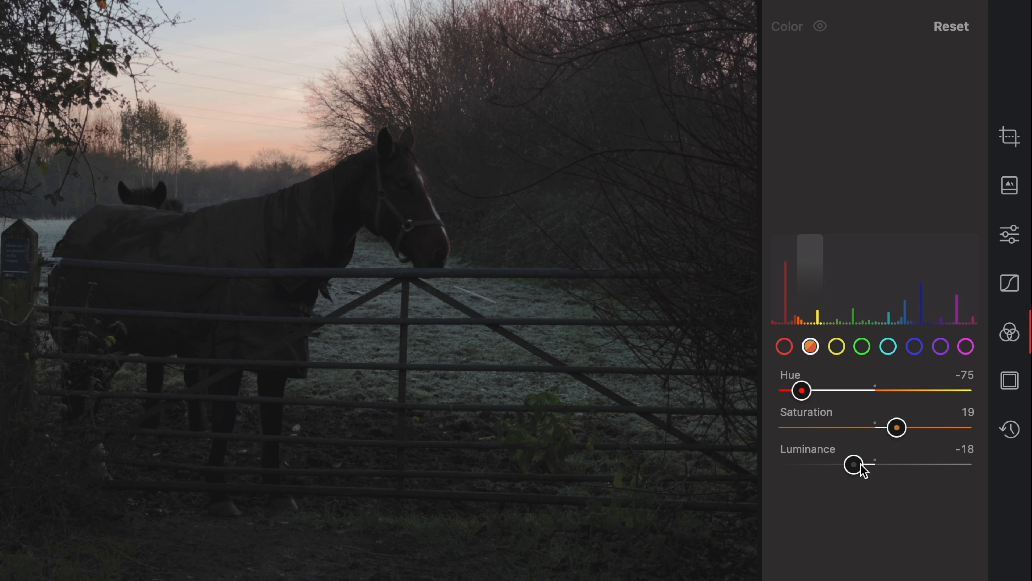
{"action": "left_click", "coordinate": [916, 427]}
Shift the yellow hue to -20 and the green hue to -68, checking against the original photo.
{"action": "left_click", "coordinate": [837, 348]}
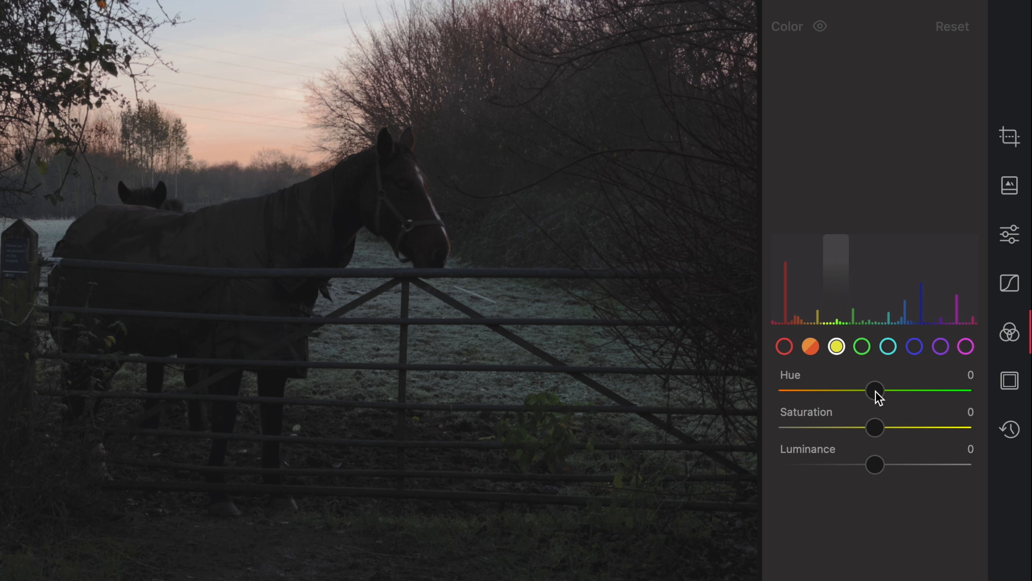
{"action": "left_click_drag", "start_coordinate": [875, 390], "coordinate": [843, 391]}
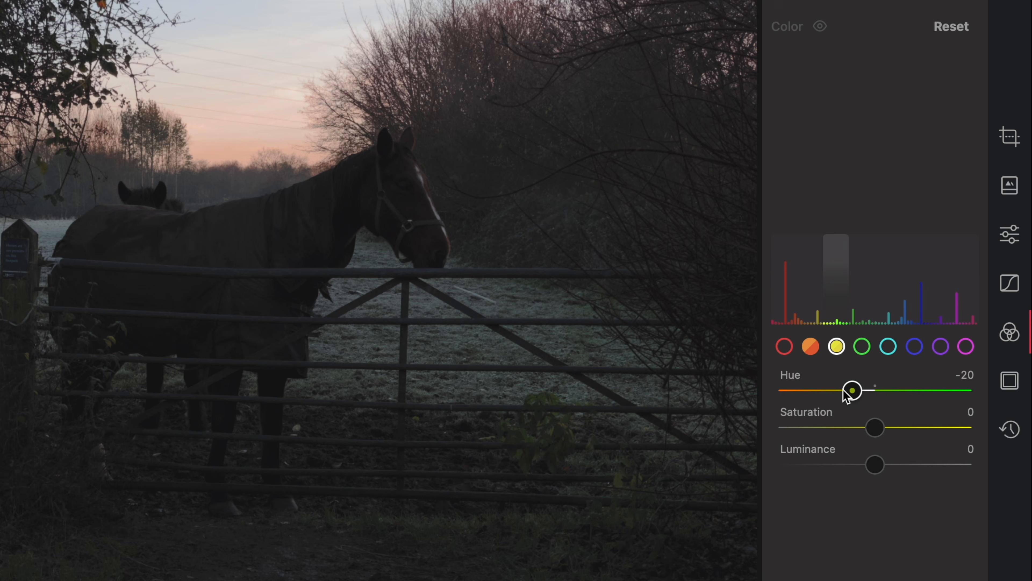
{"action": "left_click", "coordinate": [862, 346]}
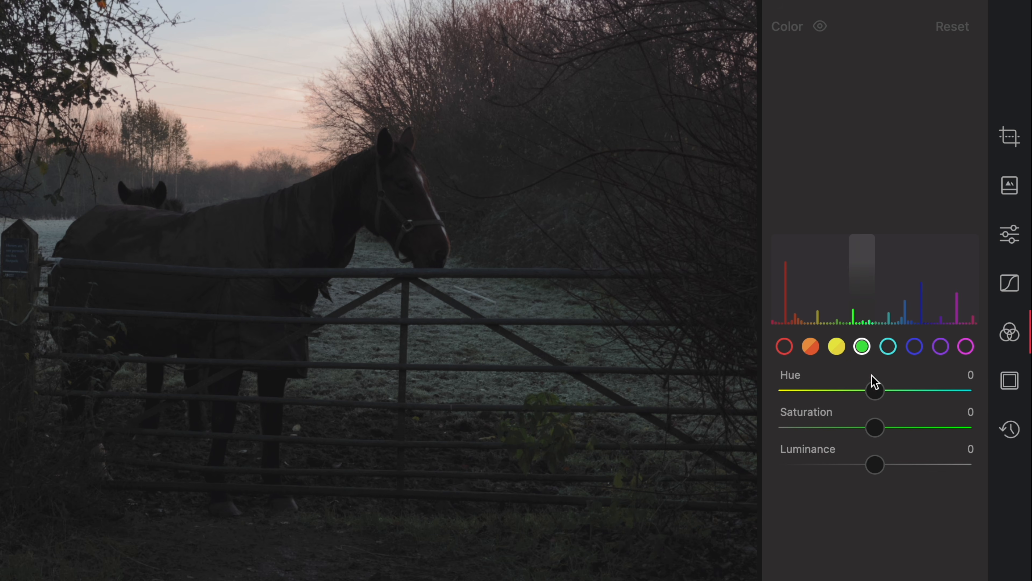
{"action": "left_click_drag", "start_coordinate": [878, 391], "coordinate": [820, 392]}
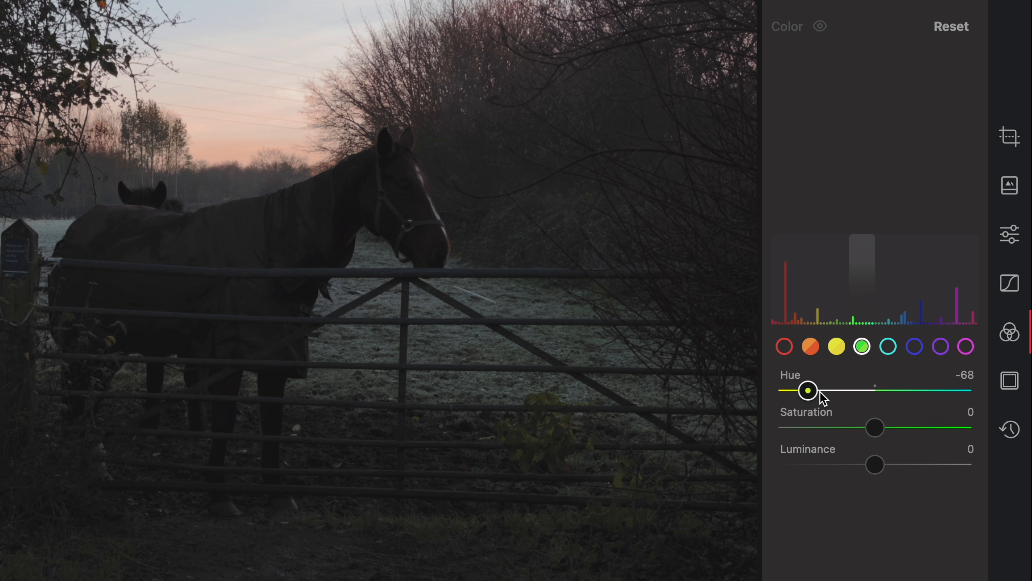
{"action": "key", "text": "backslash"}
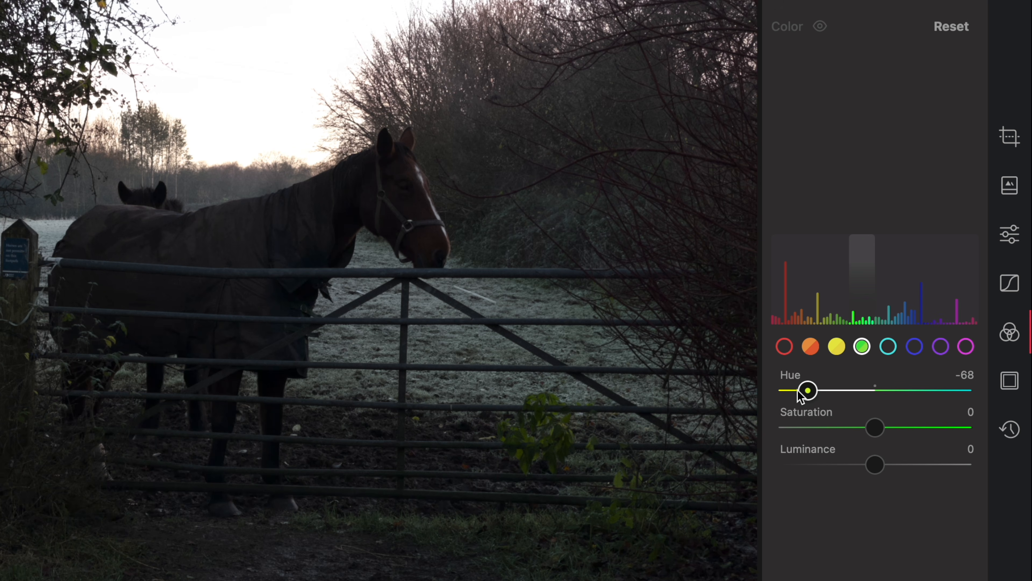
{"action": "key", "text": "backslash"}
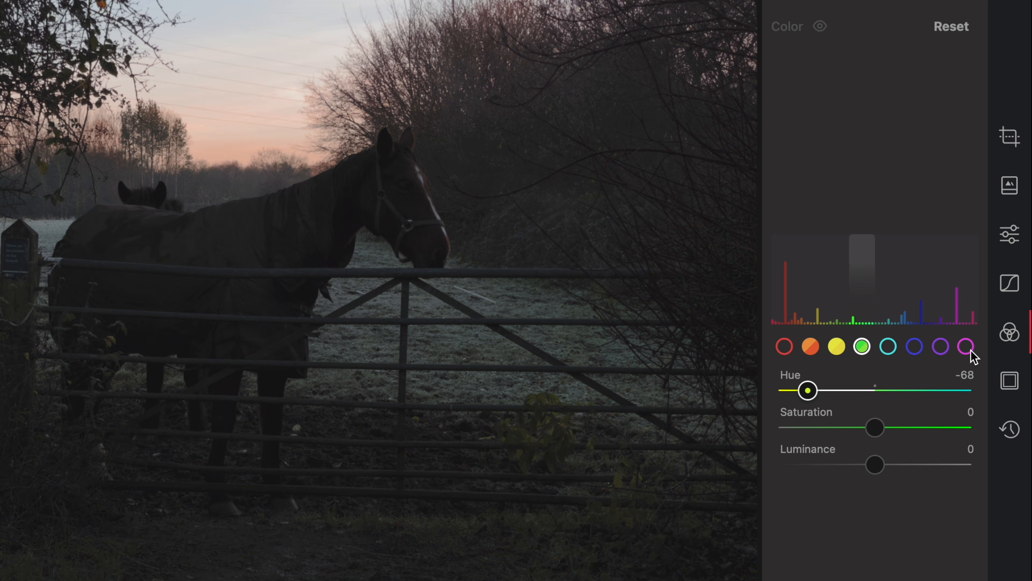
{"action": "left_click", "coordinate": [888, 347]}
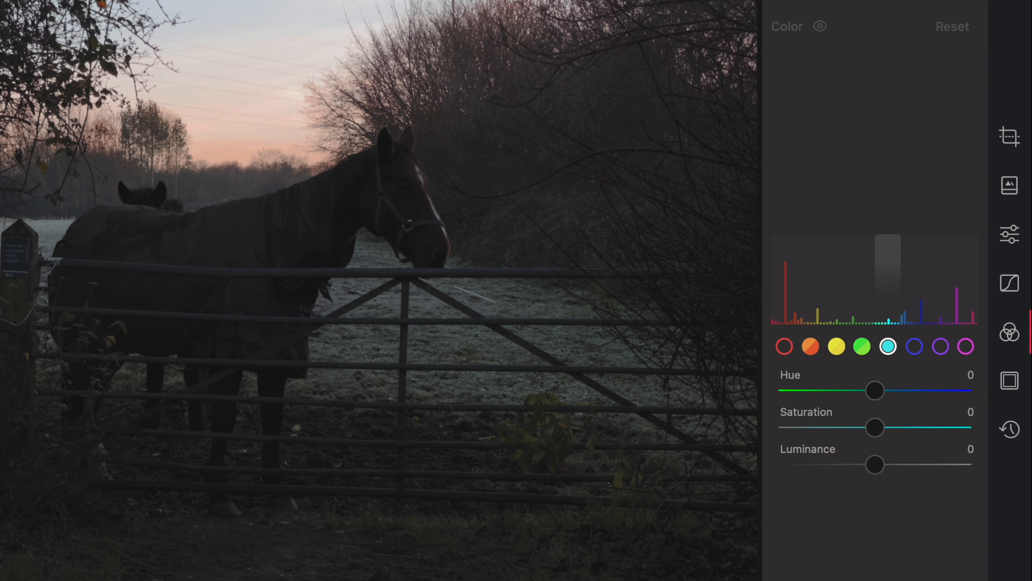
{"action": "left_click", "coordinate": [913, 350]}
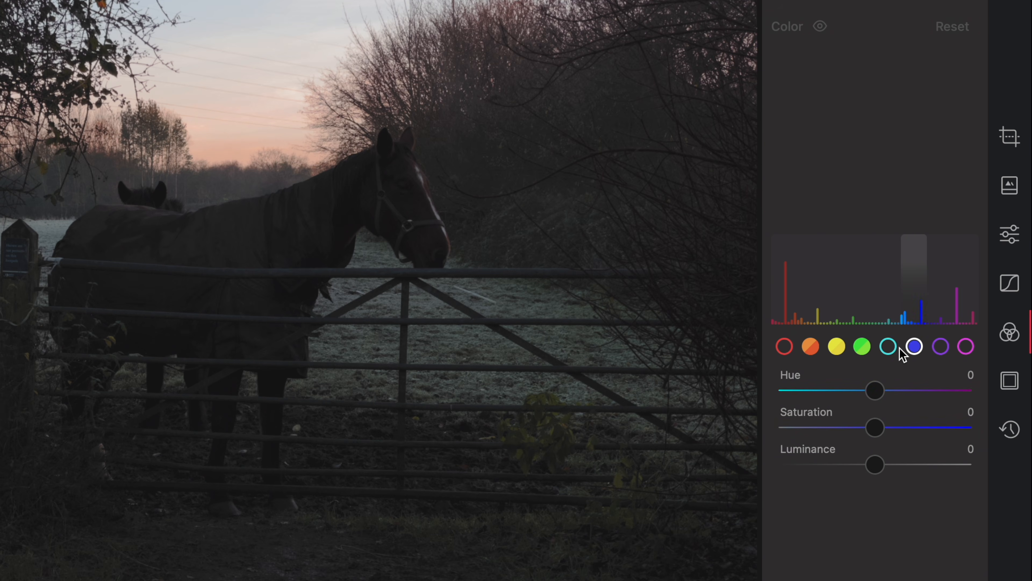
{"action": "left_click", "coordinate": [890, 348]}
{"action": "left_click", "coordinate": [914, 348]}
Pull the point between midtones and whites on the red curve down to 66%.
{"action": "left_click", "coordinate": [1012, 286]}
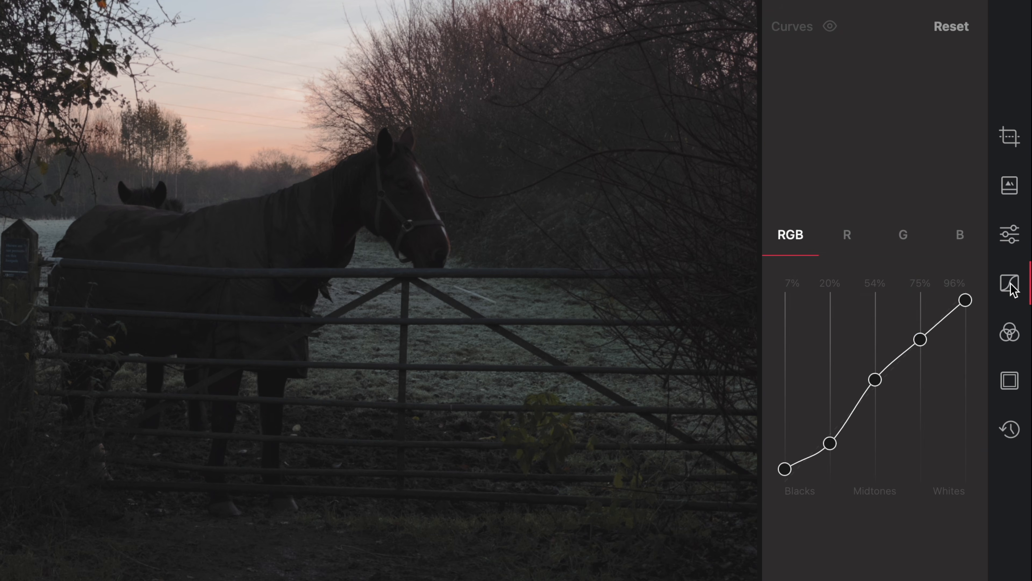
{"action": "left_click", "coordinate": [847, 235]}
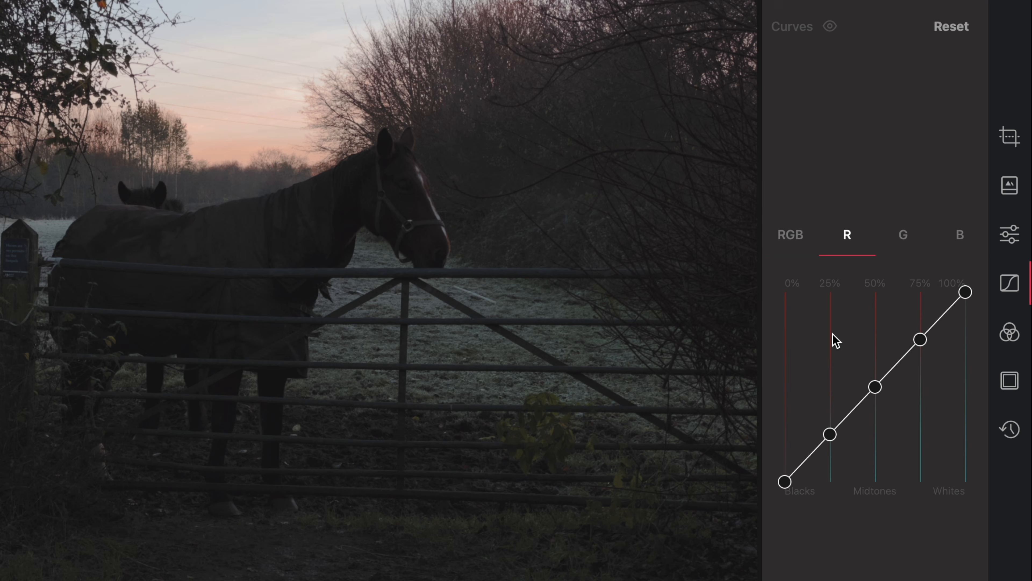
{"action": "left_click", "coordinate": [904, 235]}
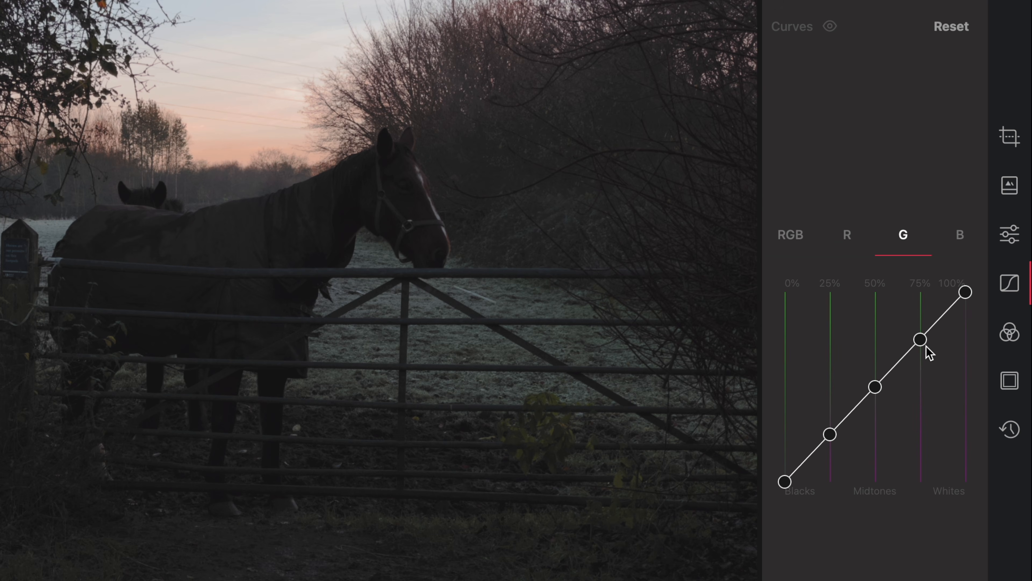
{"action": "left_click", "coordinate": [959, 236]}
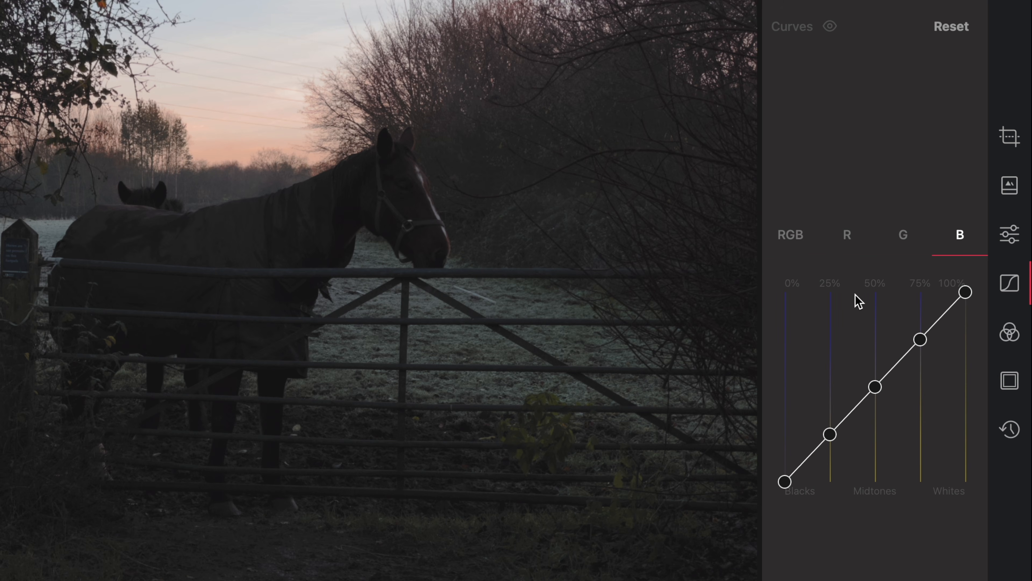
{"action": "left_click", "coordinate": [850, 239]}
{"action": "left_click_drag", "start_coordinate": [919, 341], "coordinate": [926, 407]}
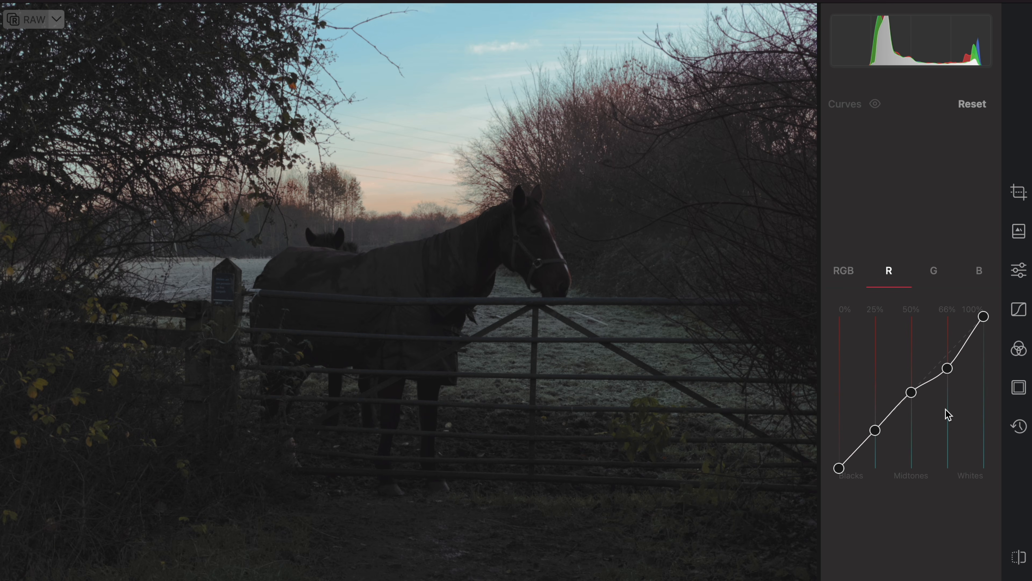
{"action": "left_click_drag", "start_coordinate": [945, 409], "coordinate": [947, 411]}
Try raising the shadows point of the red curve.
{"action": "left_click", "coordinate": [941, 276]}
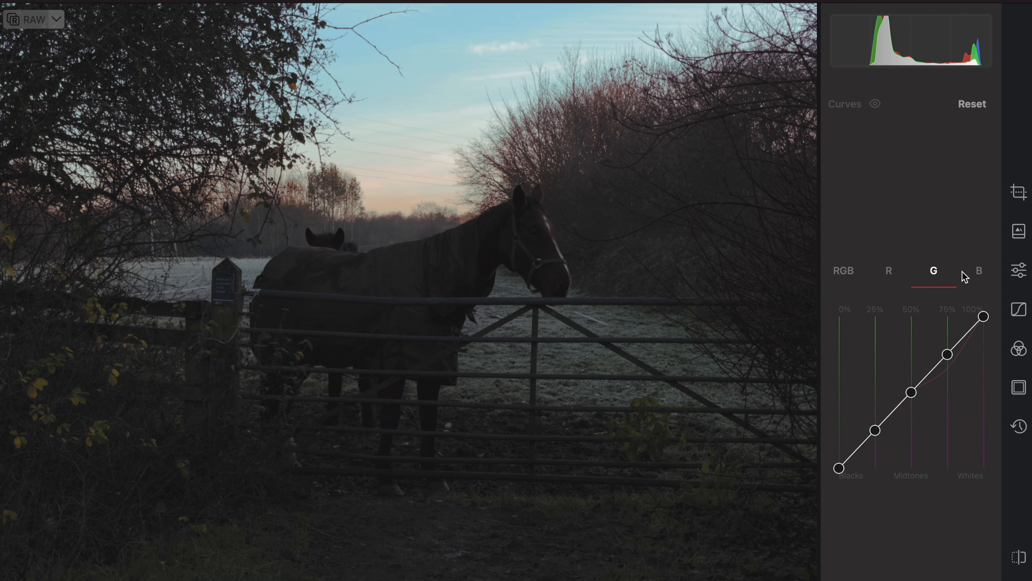
{"action": "left_click", "coordinate": [977, 272]}
{"action": "left_click", "coordinate": [893, 273]}
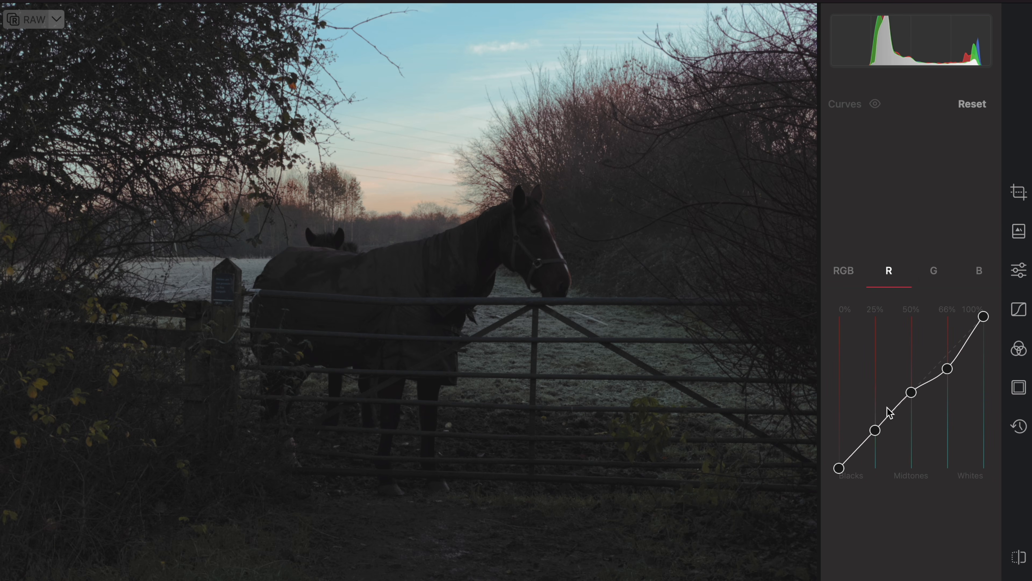
{"action": "left_click_drag", "start_coordinate": [876, 436], "coordinate": [875, 396]}
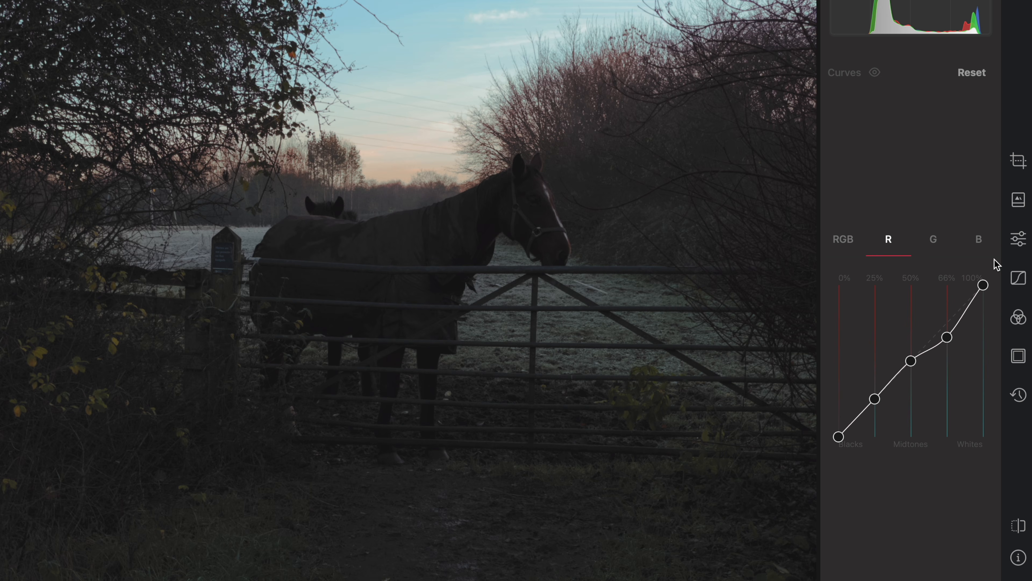
Tint the shadows with an amount of 6 and the color at 0, comparing the photo with and without the adjustments.
{"action": "left_click", "coordinate": [1016, 244]}
{"action": "scroll", "coordinate": [933, 307], "scroll_direction": "down", "scroll_amount": 3}
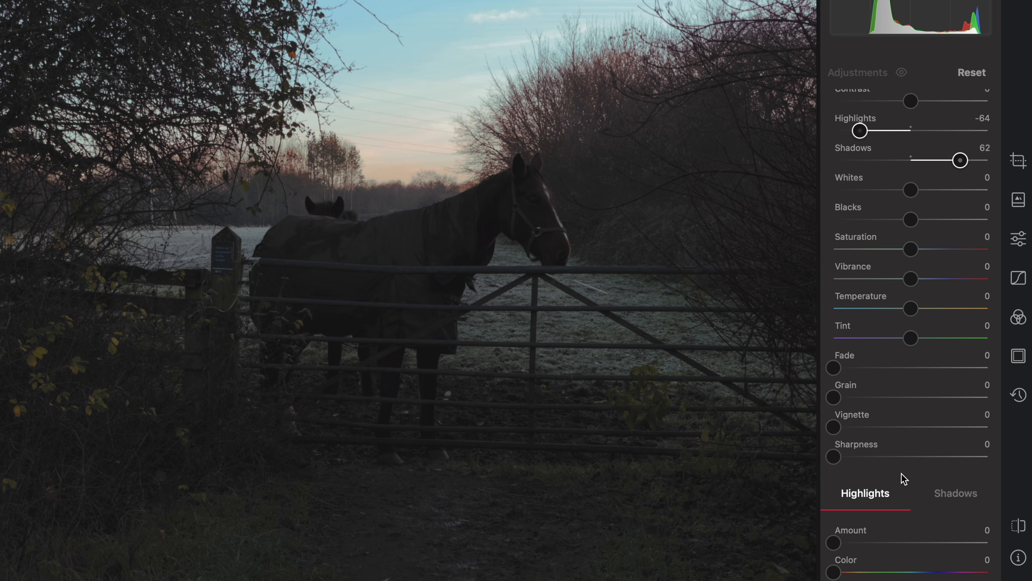
{"action": "left_click", "coordinate": [961, 495]}
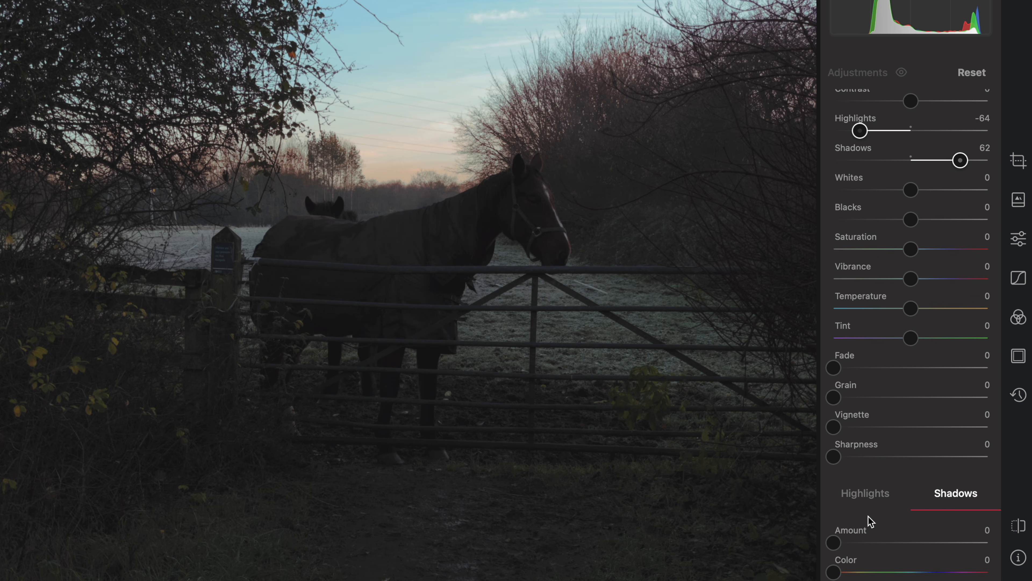
{"action": "left_click_drag", "start_coordinate": [836, 542], "coordinate": [857, 543]}
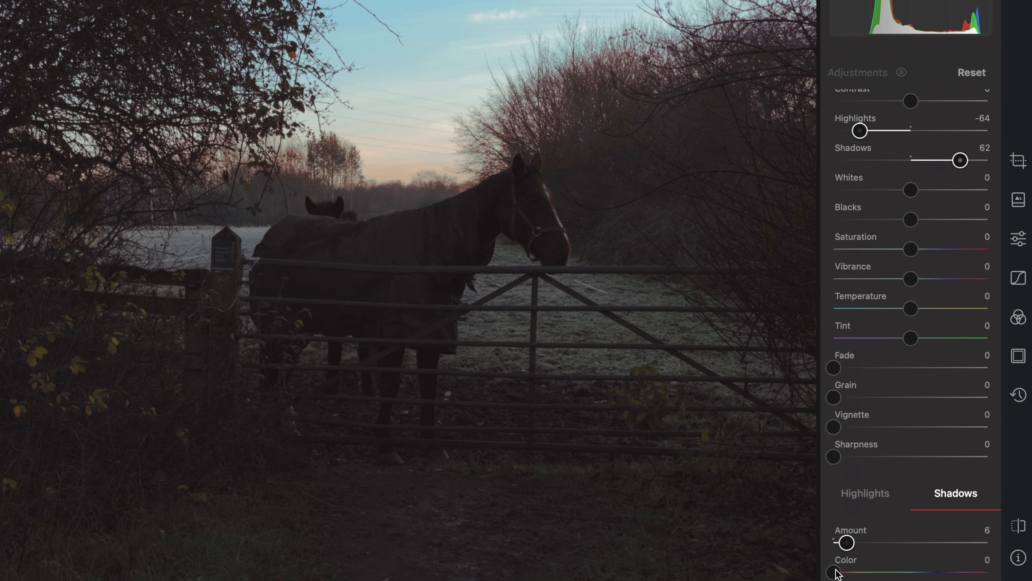
{"action": "mouse_move", "coordinate": [837, 575]}
{"action": "left_mouse_down"}
{"action": "mouse_move", "coordinate": [1000, 578]}
{"action": "mouse_move", "coordinate": [839, 574]}
{"action": "left_mouse_up"}
{"action": "left_click", "coordinate": [901, 73]}
Inspect the horse's head up close and set the photo's sharpness to 23.
{"action": "double_click", "coordinate": [545, 219]}
{"action": "double_click", "coordinate": [594, 254]}
{"action": "left_click_drag", "start_coordinate": [834, 457], "coordinate": [884, 467]}
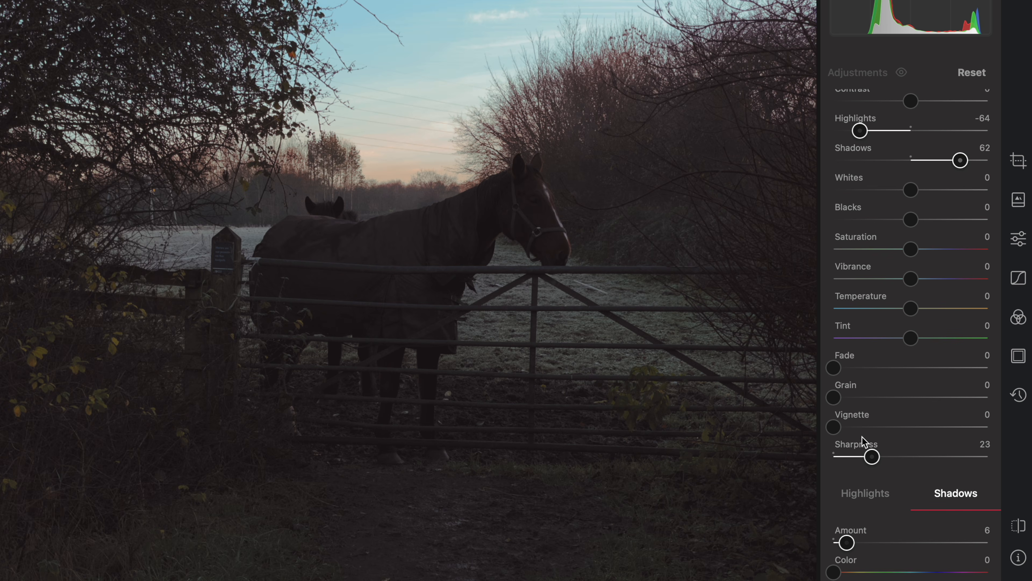
Add a vignette of 8 and set the fade to 10.
{"action": "left_click_drag", "start_coordinate": [838, 427], "coordinate": [860, 429]}
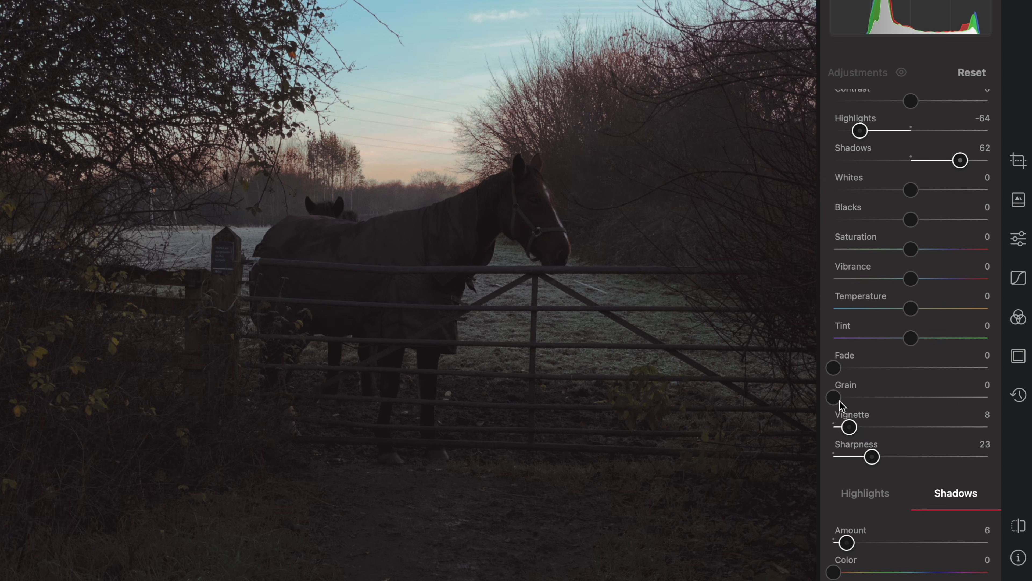
{"action": "left_click_drag", "start_coordinate": [837, 371], "coordinate": [862, 374]}
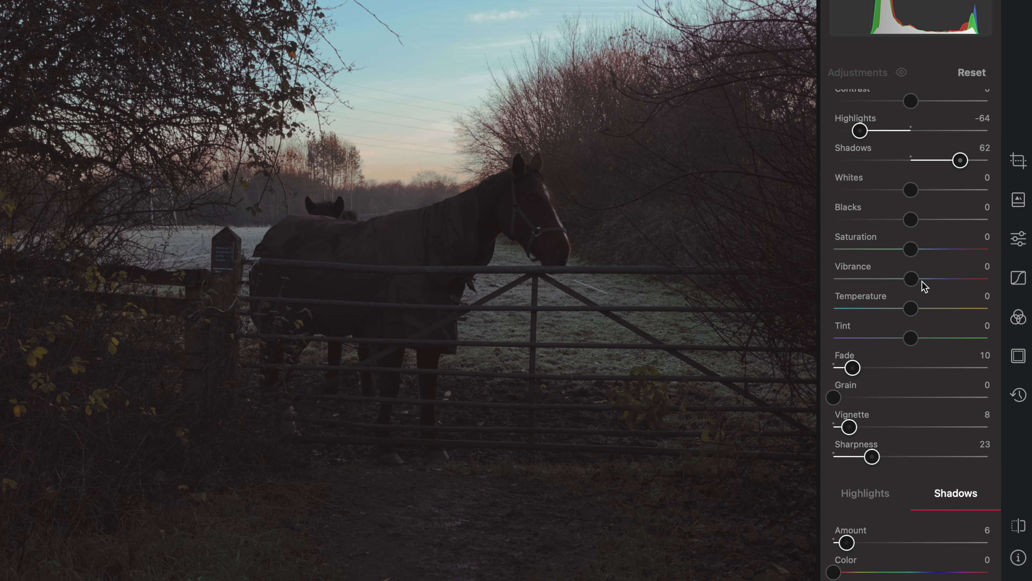
Set the vibrance to 8 and the saturation to 23, comparing the result with the original photo.
{"action": "left_click_drag", "start_coordinate": [920, 284], "coordinate": [944, 253]}
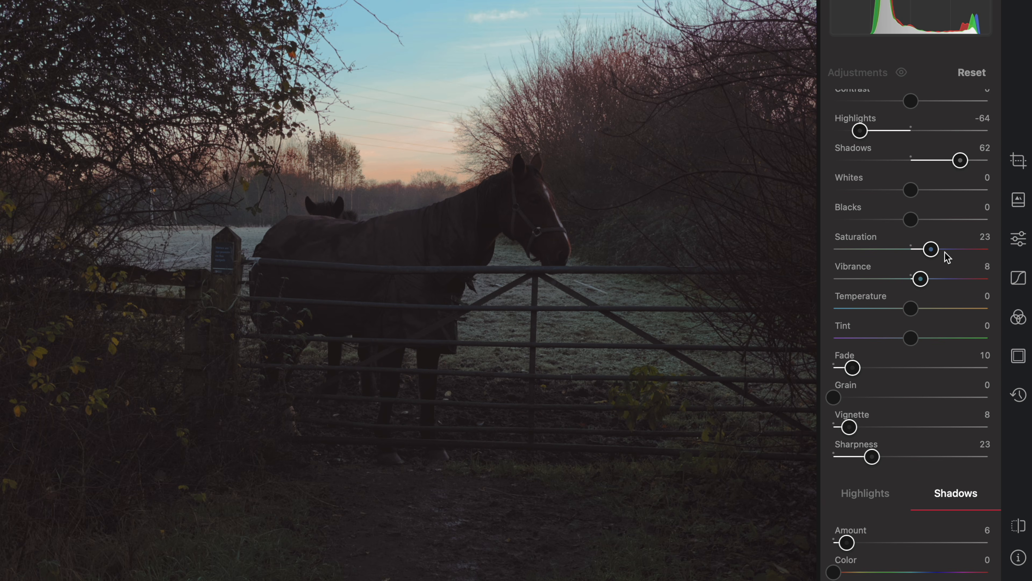
{"action": "key", "text": "backslash"}
{"action": "scroll", "coordinate": [939, 199], "scroll_direction": "up", "scroll_amount": 4}
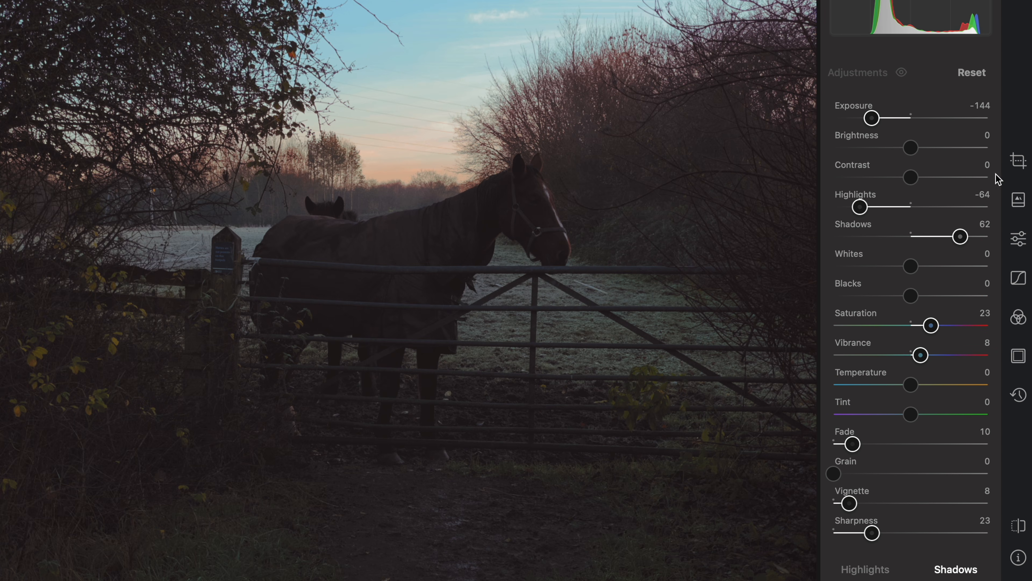
Straighten the photo by -1.51° at its as-shot aspect ratio and apply the transform.
{"action": "left_click", "coordinate": [1019, 166]}
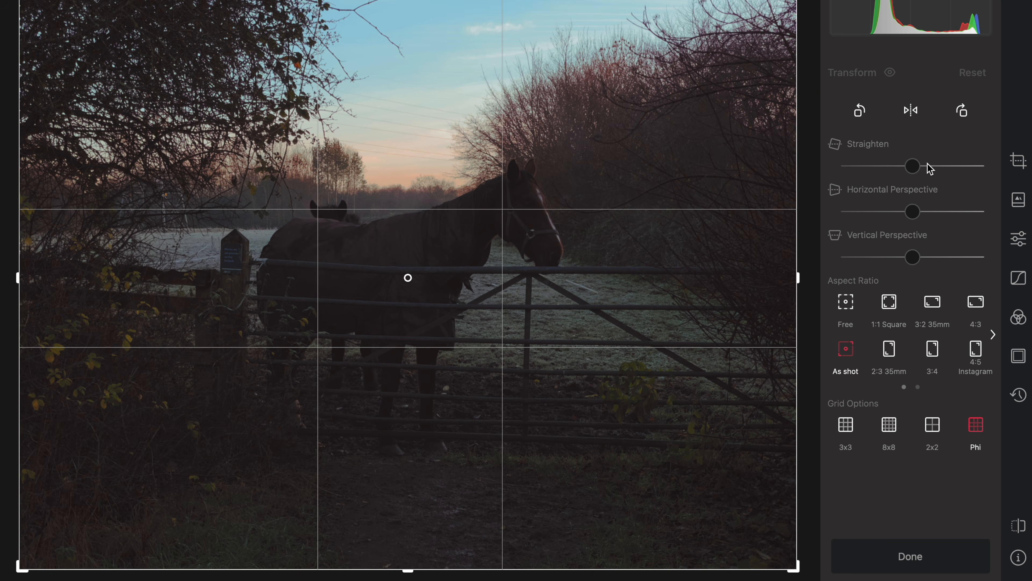
{"action": "left_click_drag", "start_coordinate": [914, 168], "coordinate": [899, 170]}
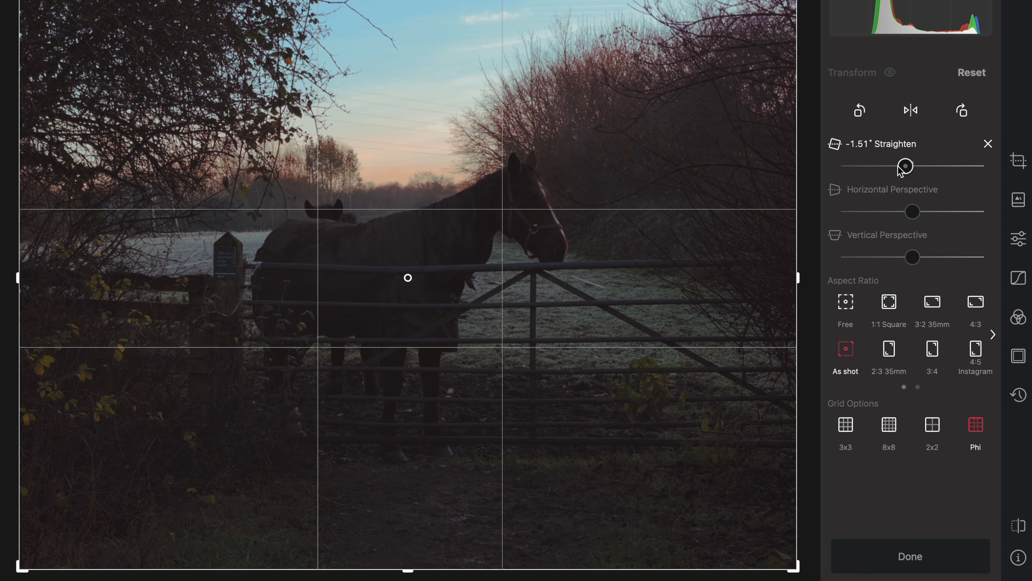
{"action": "left_click", "coordinate": [948, 555]}
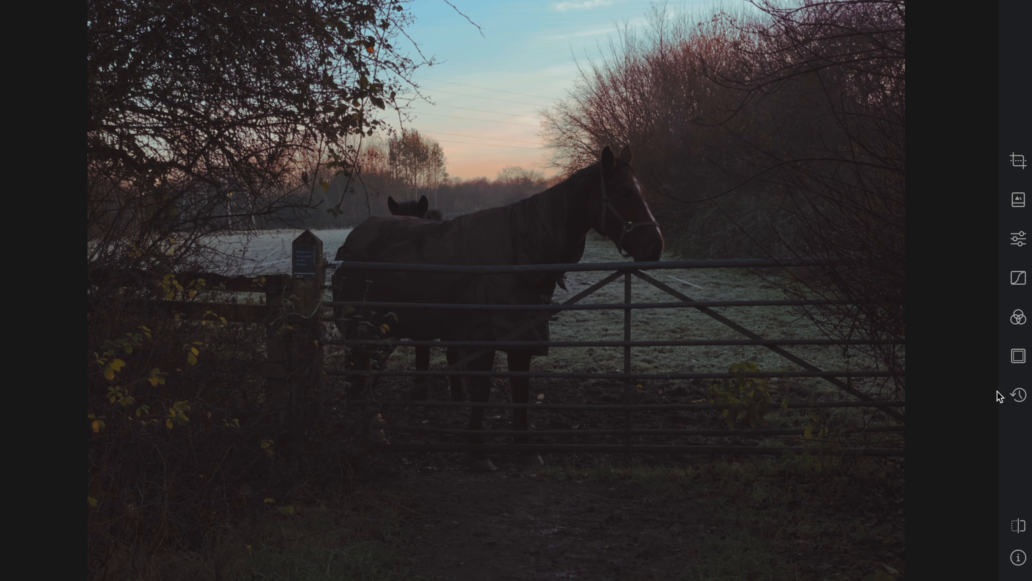
Add an even white frame with an inset width of 2 around the photo.
{"action": "left_click", "coordinate": [1018, 357]}
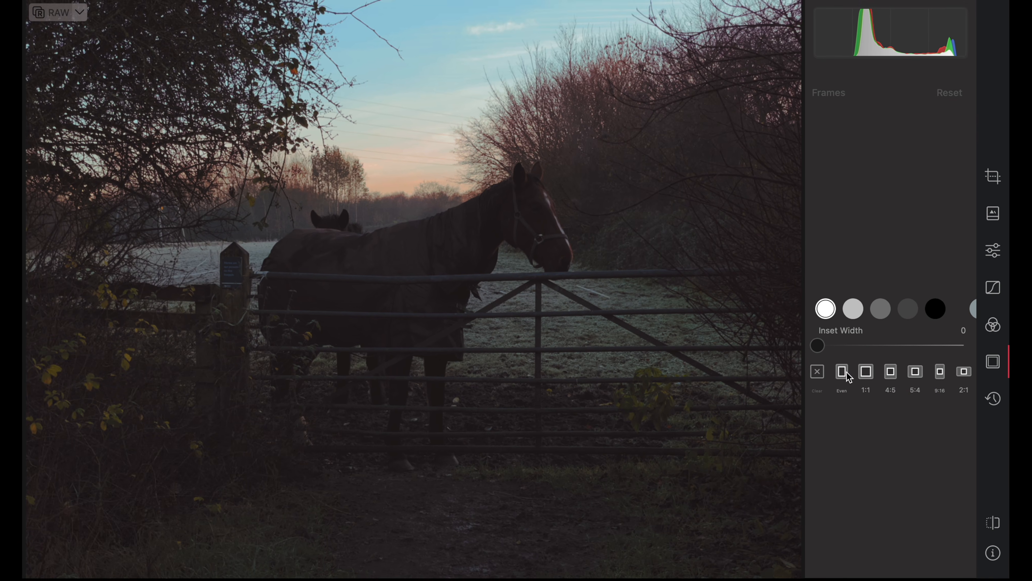
{"action": "left_click", "coordinate": [858, 366]}
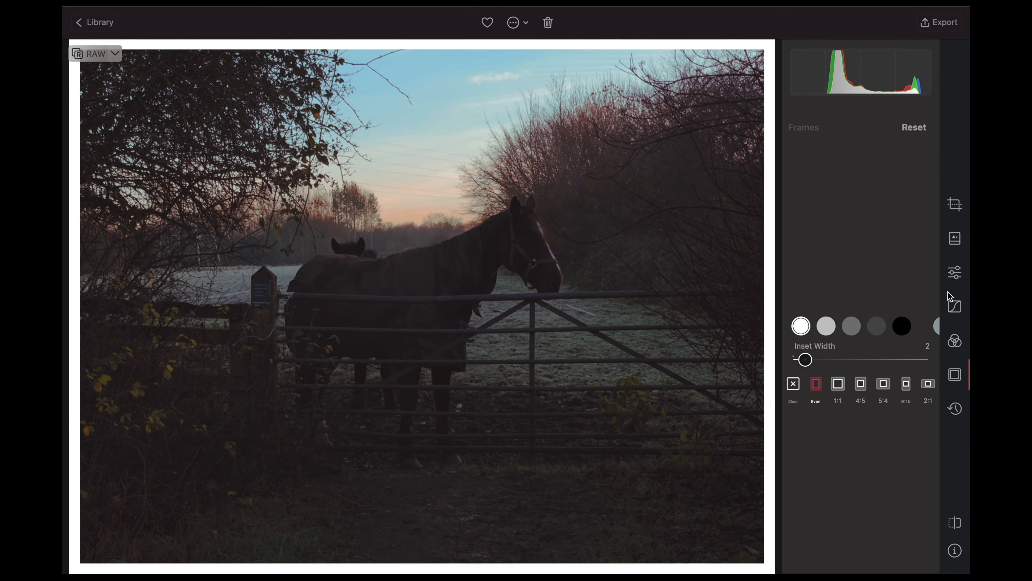
Open the collection of filters for the edited photo.
{"action": "left_click", "coordinate": [973, 231]}
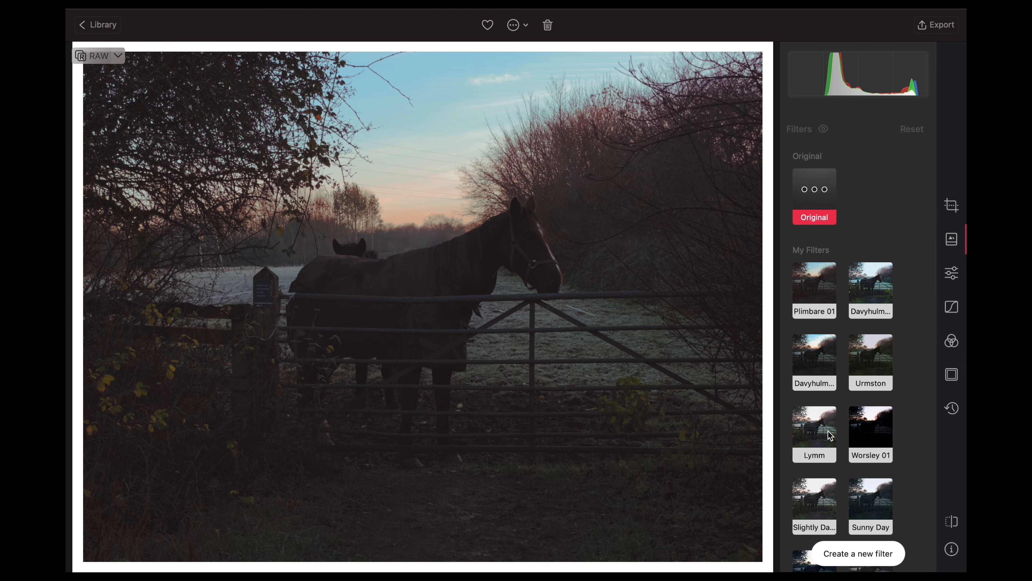